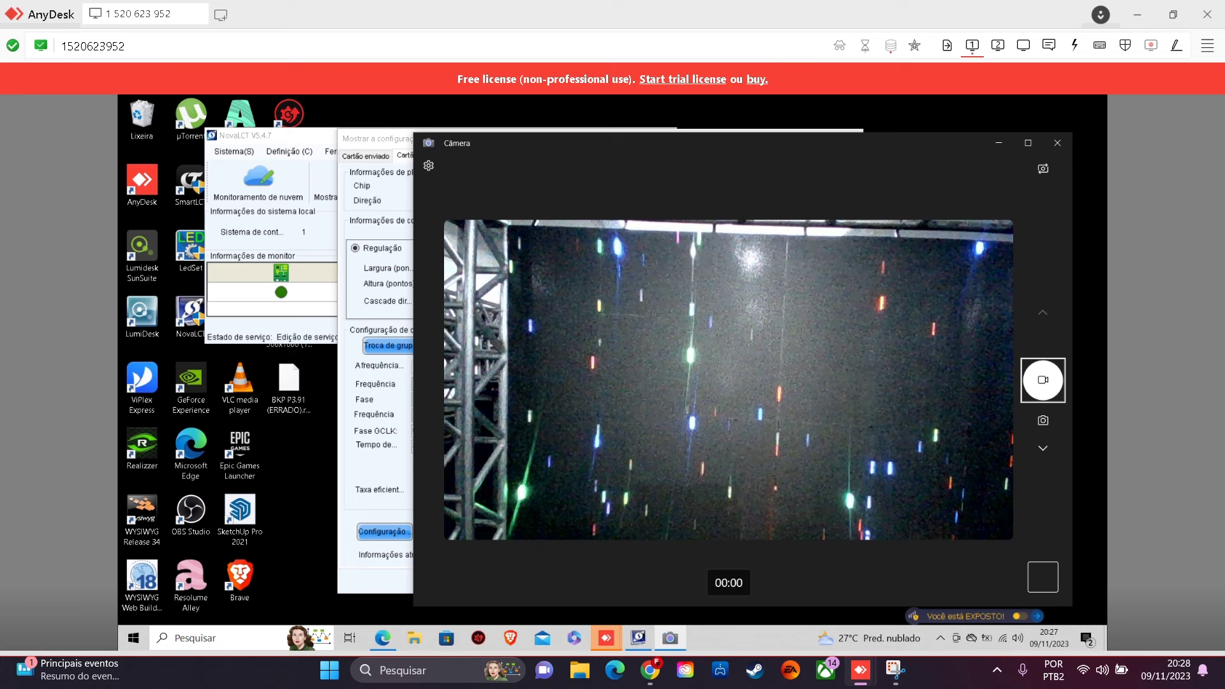
Shift the camera window aside and back to check how the LED wall shows bright content under the current configuration.
left_click_drag(764, 144, 838, 148)
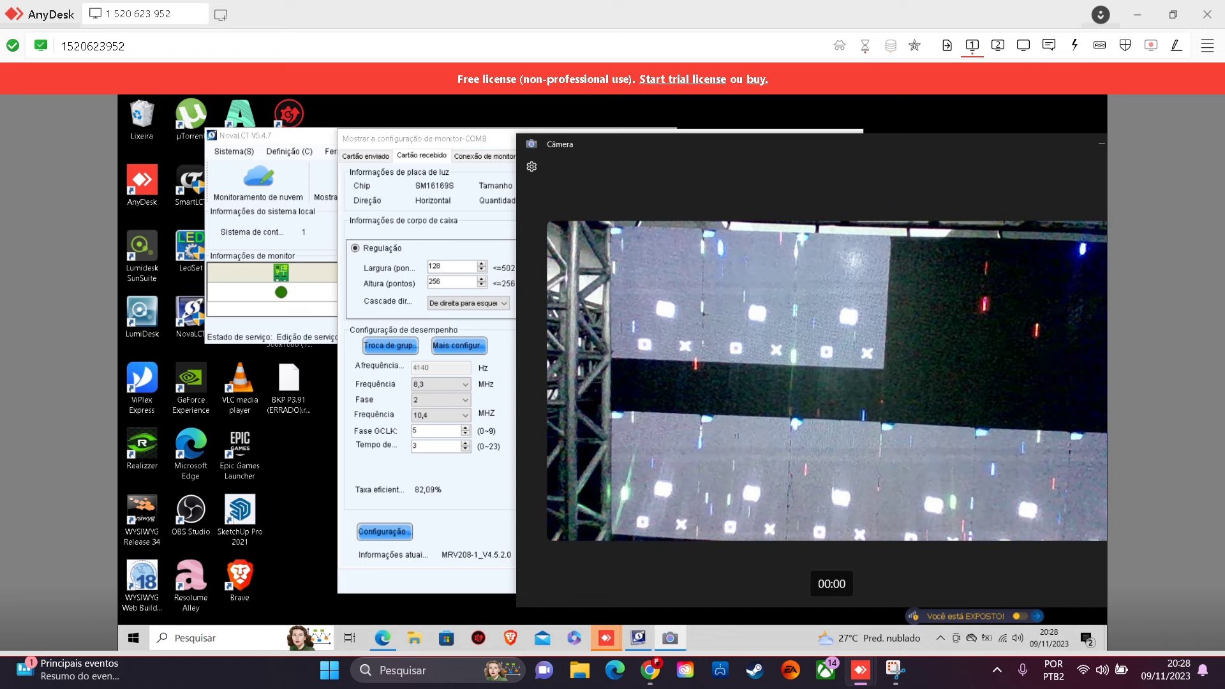
left_click_drag(838, 147, 851, 146)
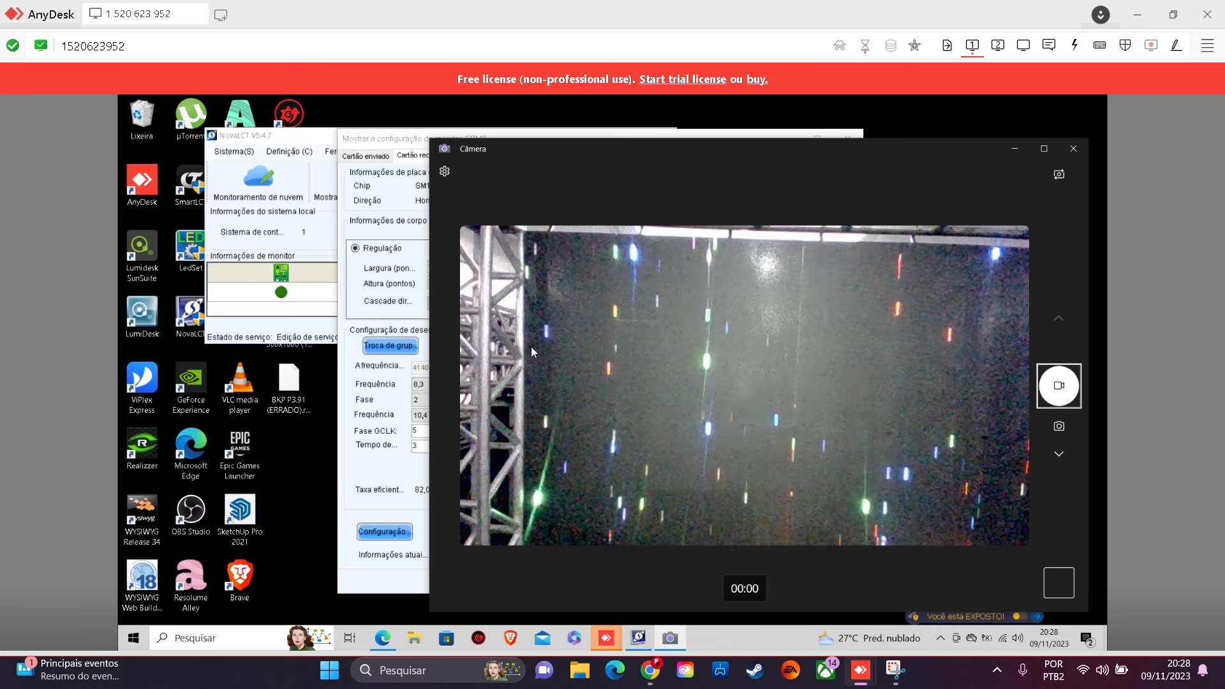
Load the P3.91 500x1000 (128x256px) SM16169S configuration file from the desktop into the receiving card settings.
left_click(396, 306)
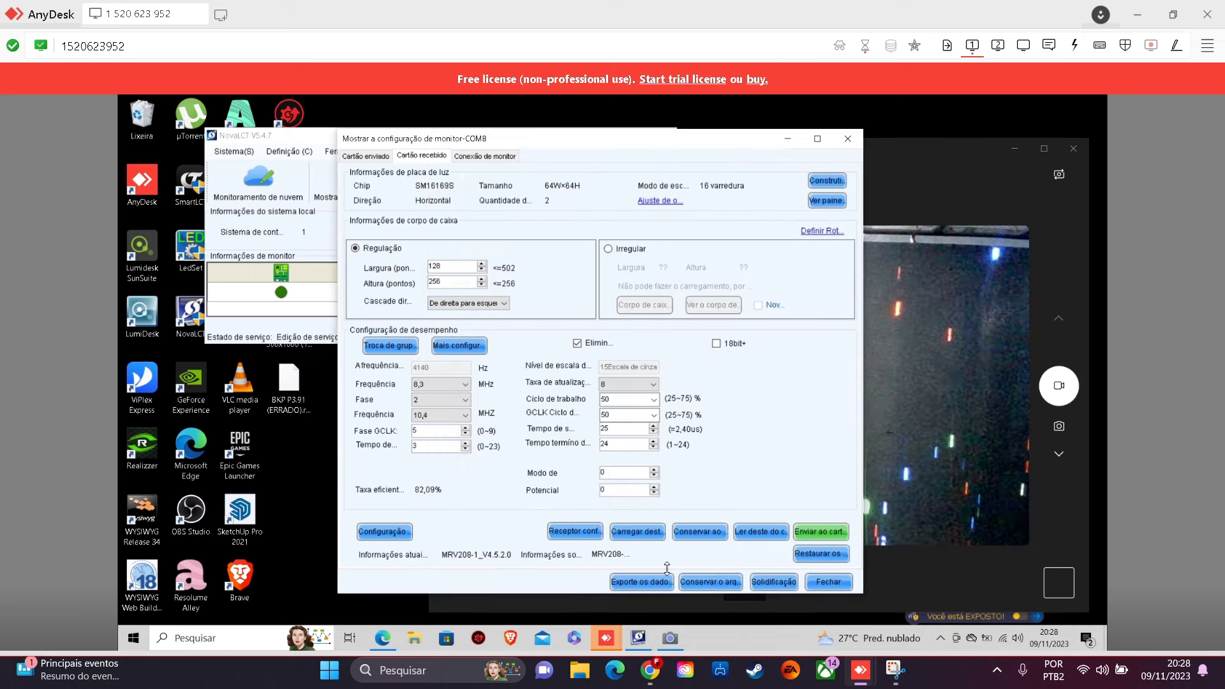
left_click(637, 531)
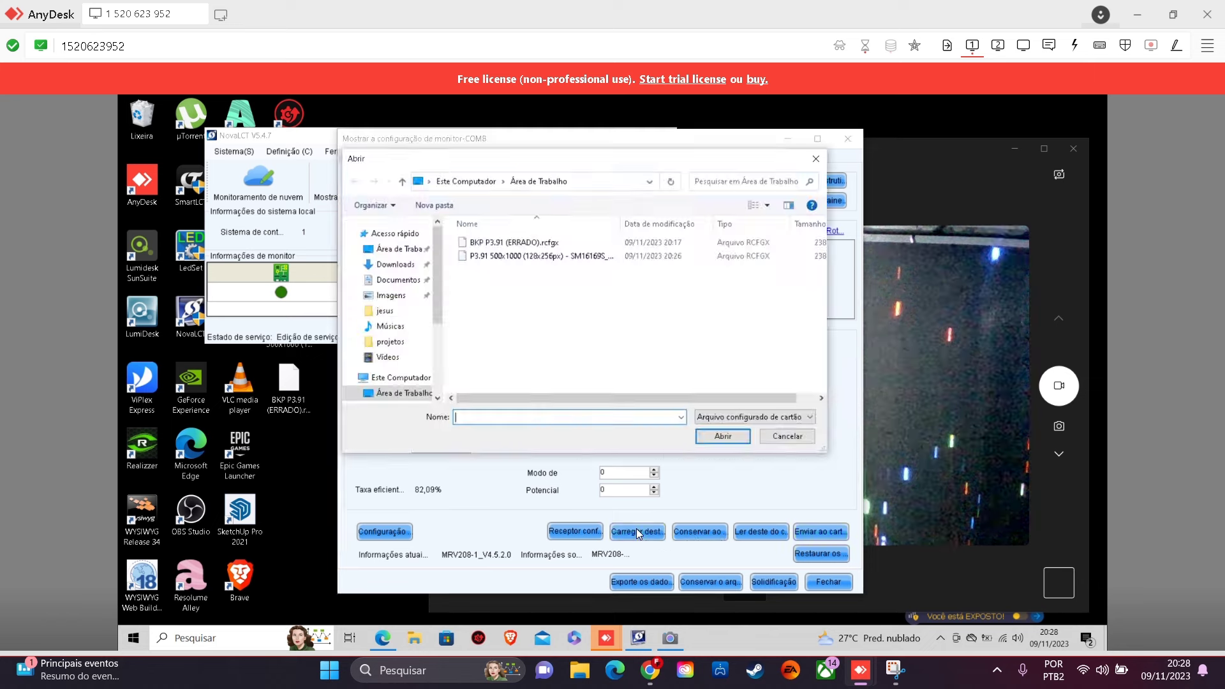
left_click(534, 257)
key("Return")
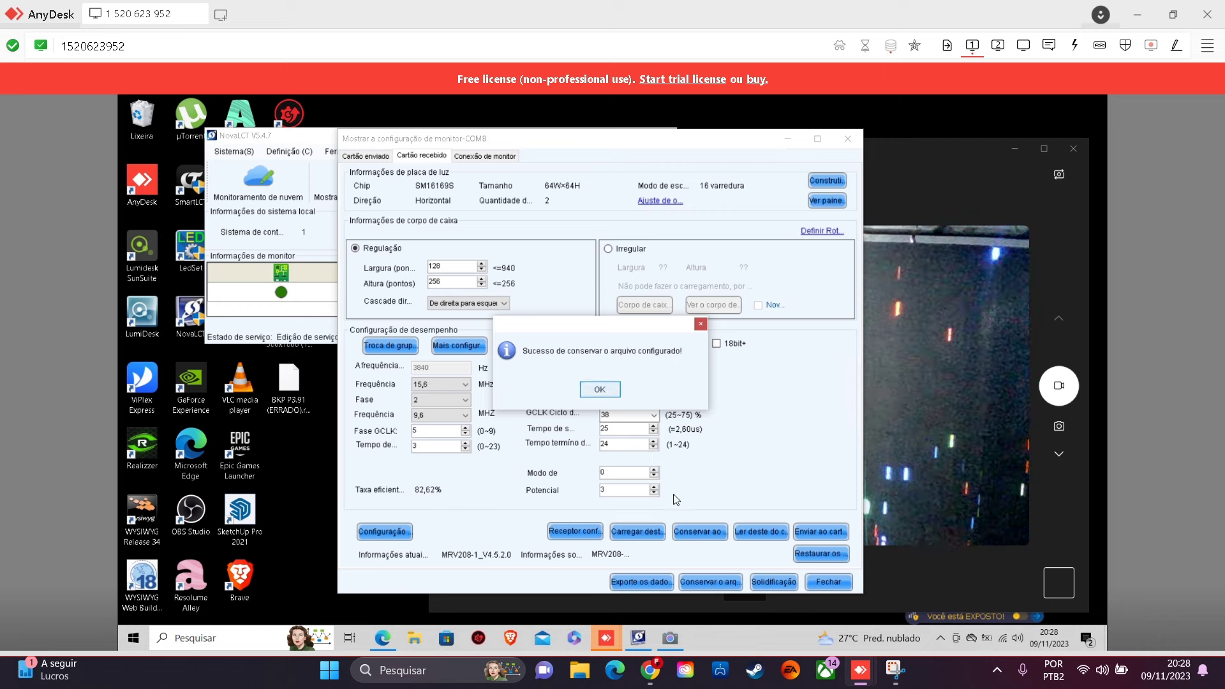
key("Return")
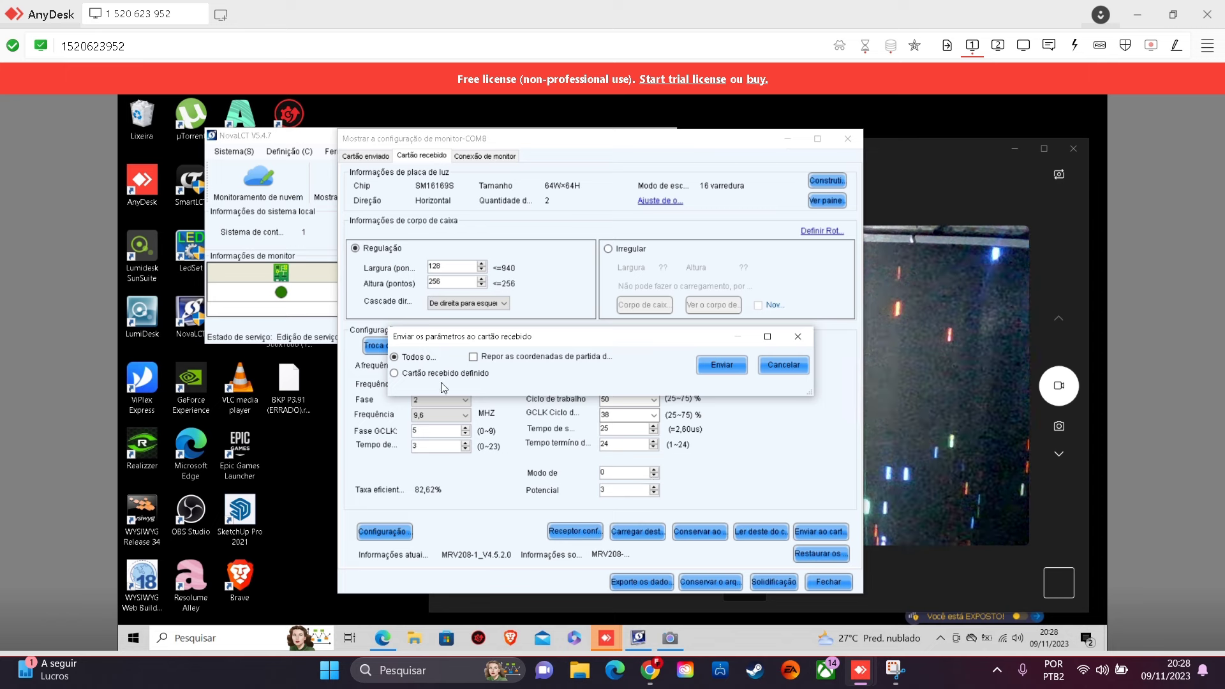
Send the loaded P3.91 500x1000 parameters to all receiving cards, with the camera view brought forward to watch the wall.
left_click(722, 365)
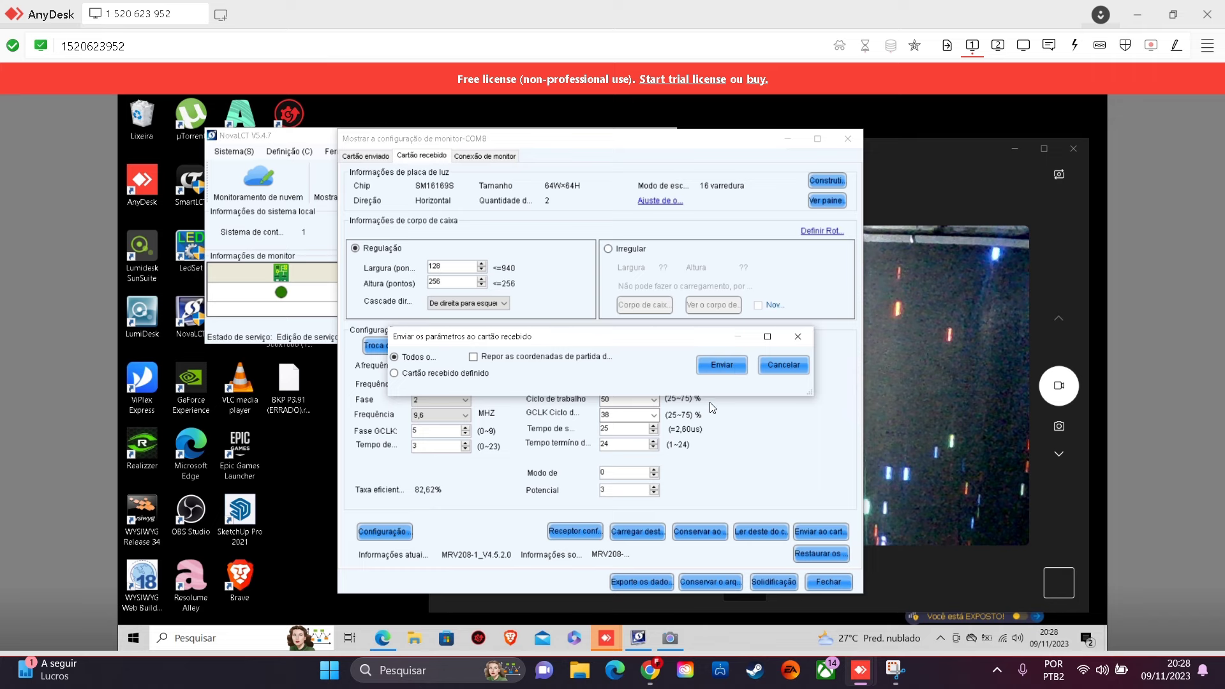
left_click(904, 170)
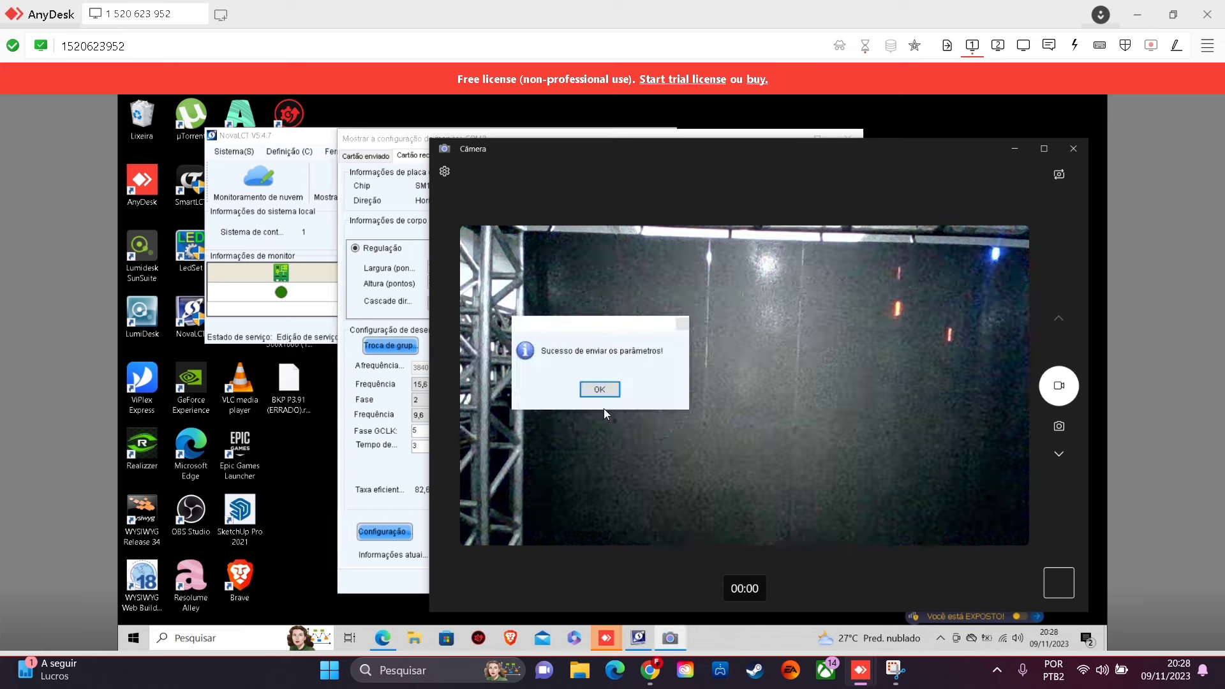
left_click(600, 389)
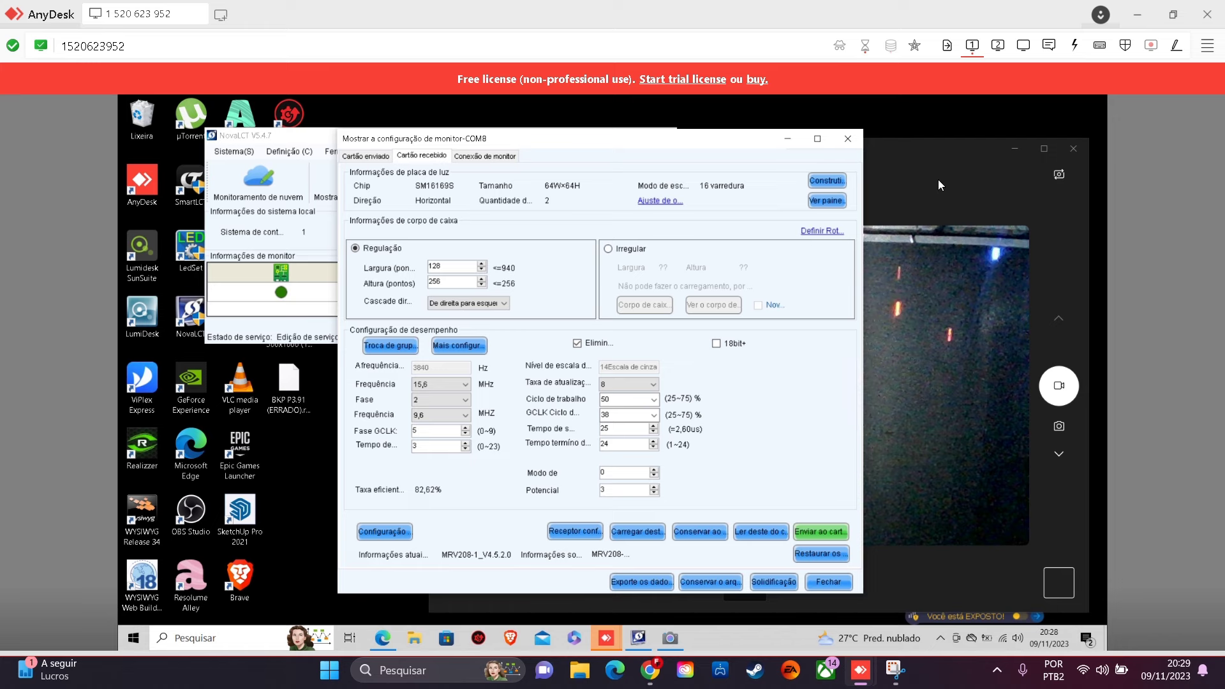
Bring the camera window forward and shift it aside and back to inspect the LED wall with the P3.91 500x1000 configuration.
left_click(916, 150)
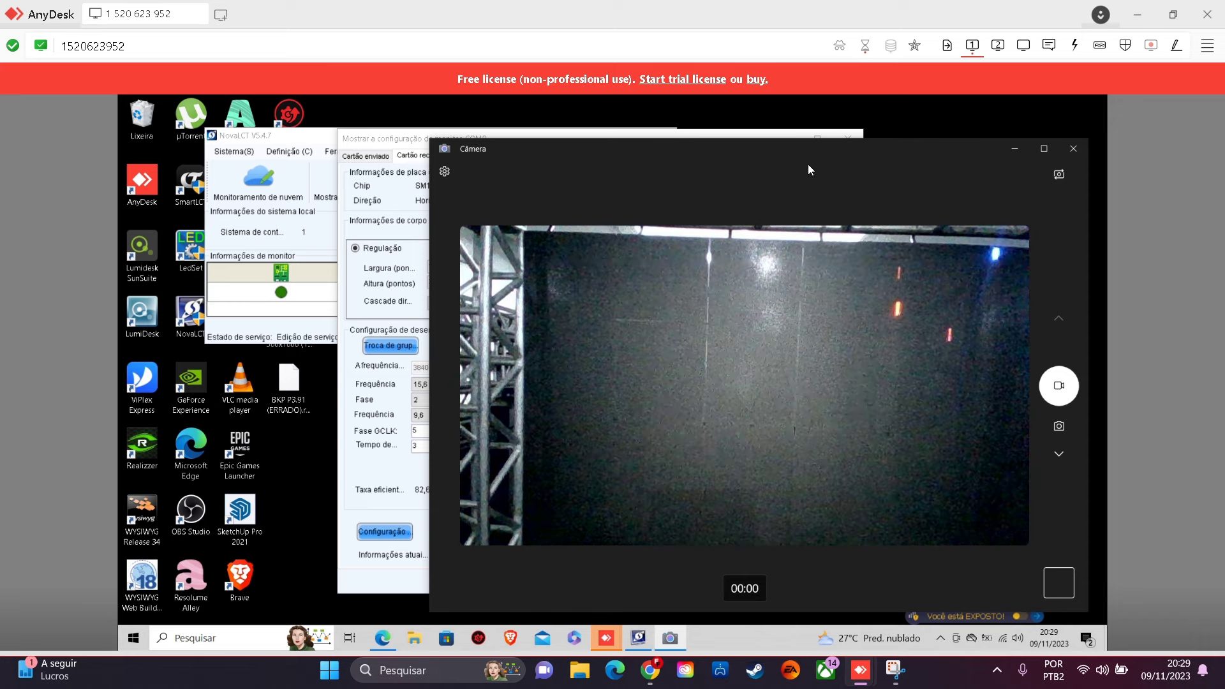
left_click_drag(732, 155, 812, 152)
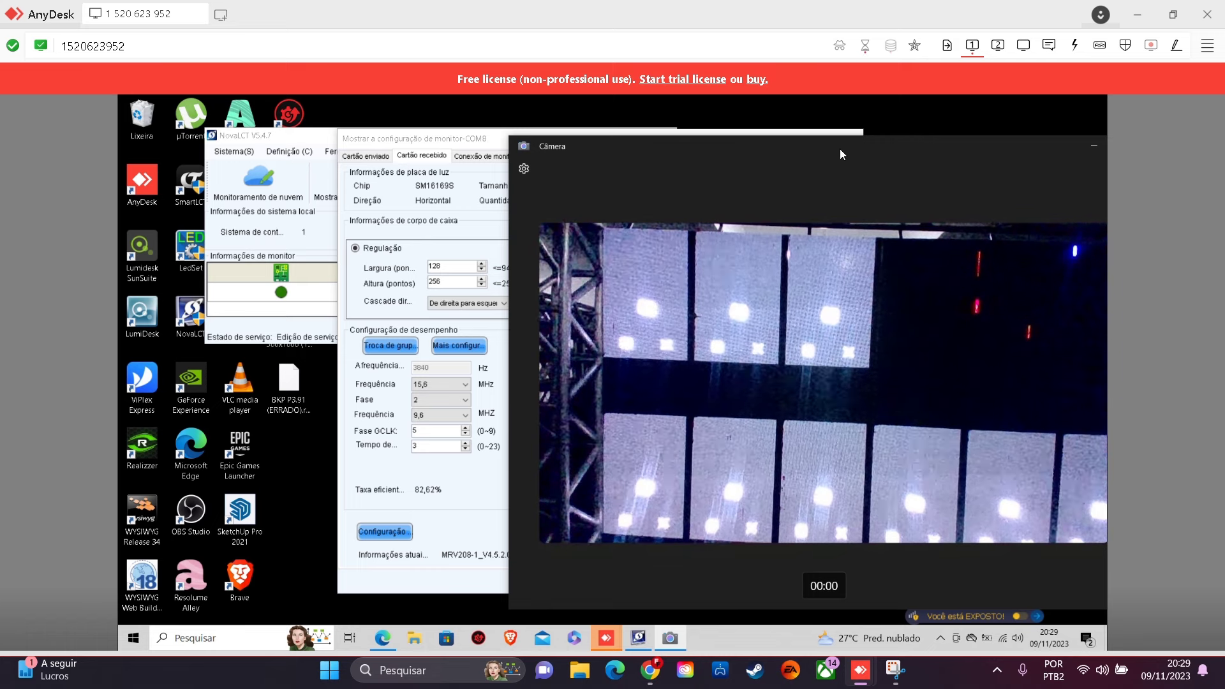
left_click_drag(914, 142, 832, 148)
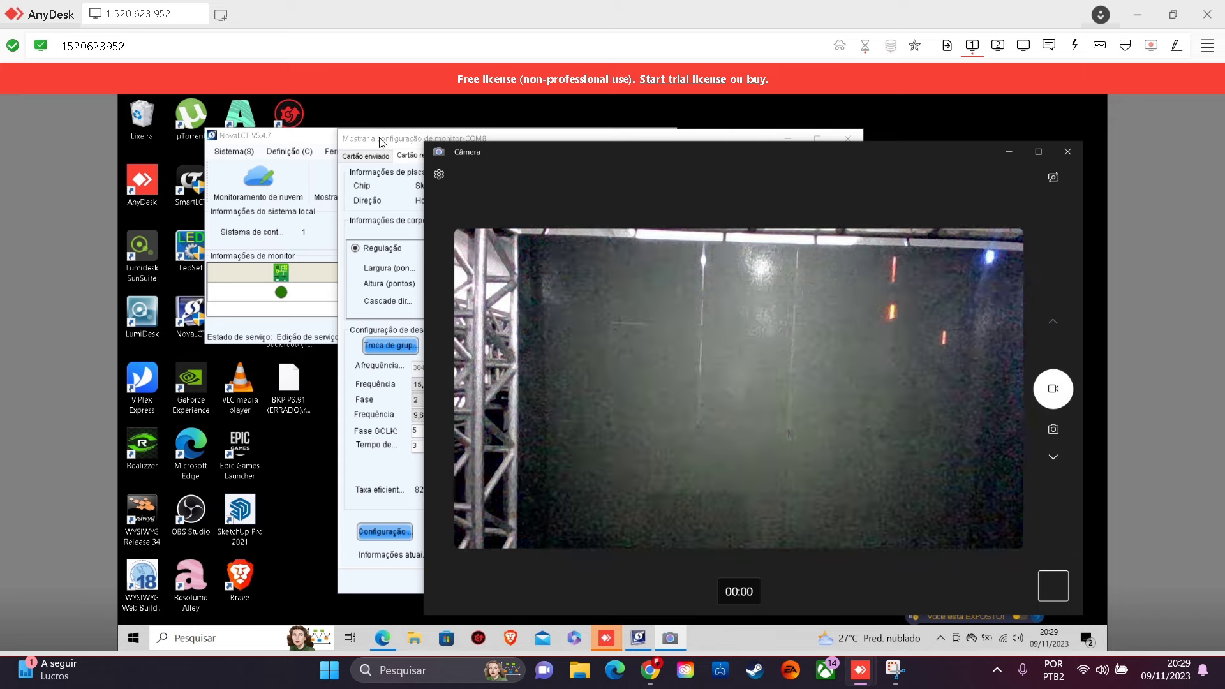
Load the backup configuration file BKP P3.91 (ERRADO).rcfgx from the desktop into the receiving card settings.
left_click(416, 466)
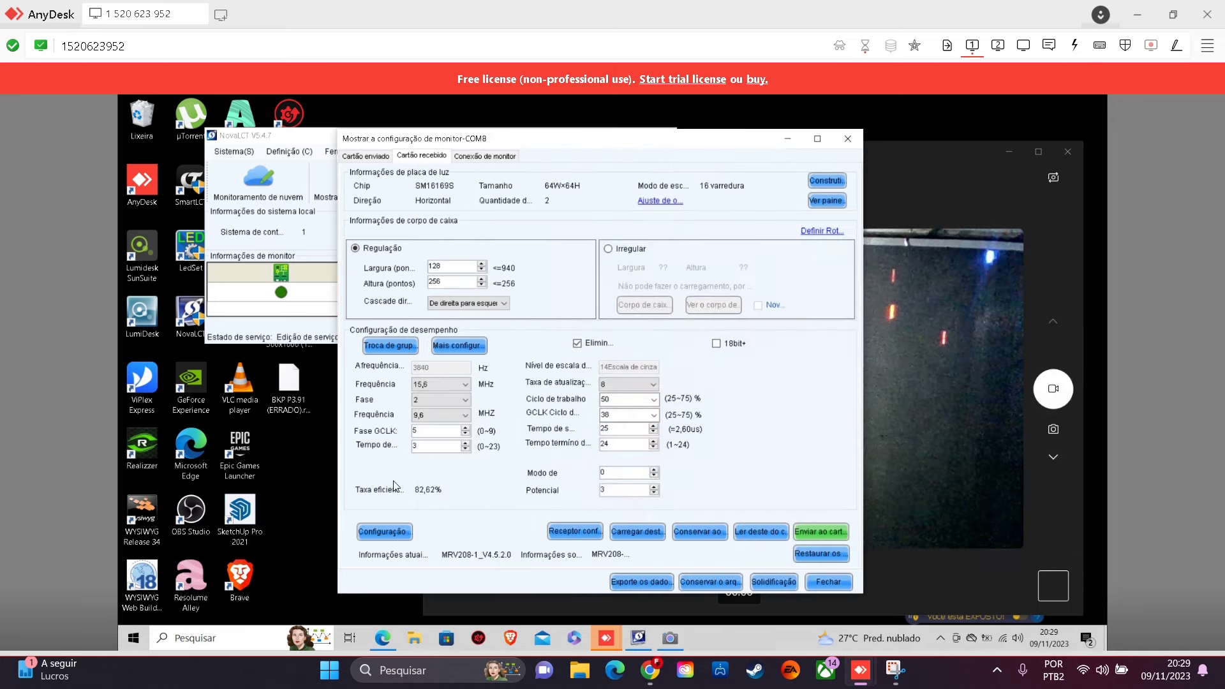
left_click(646, 530)
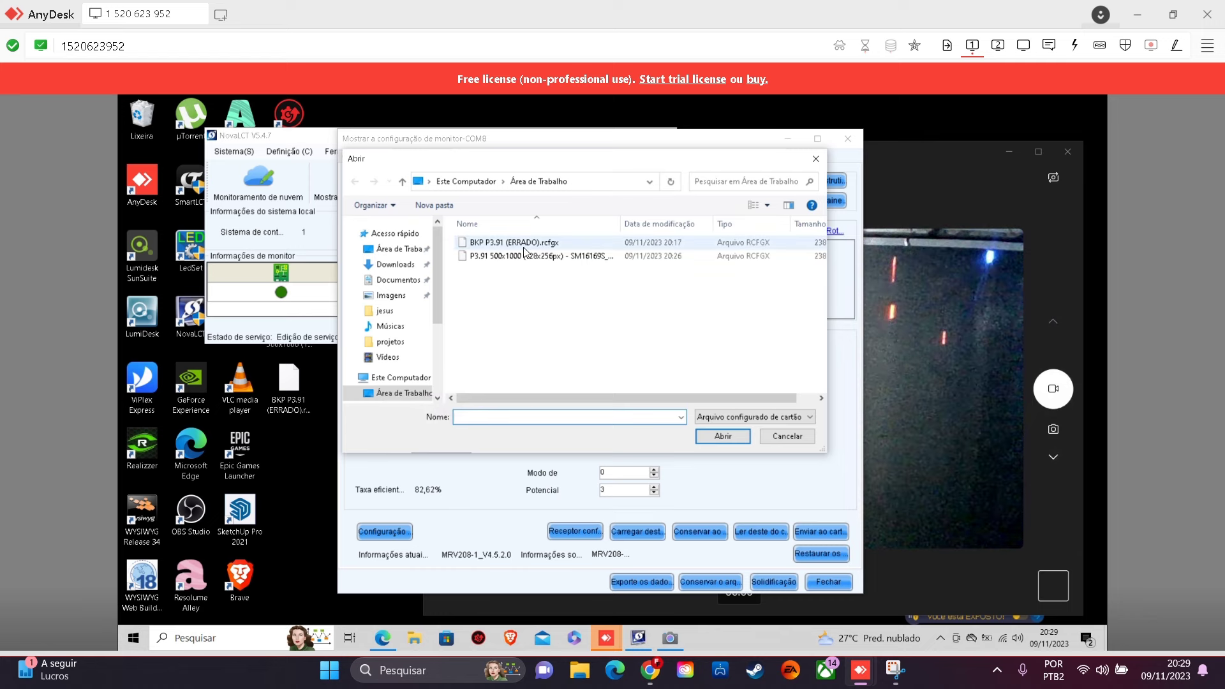
left_click(720, 436)
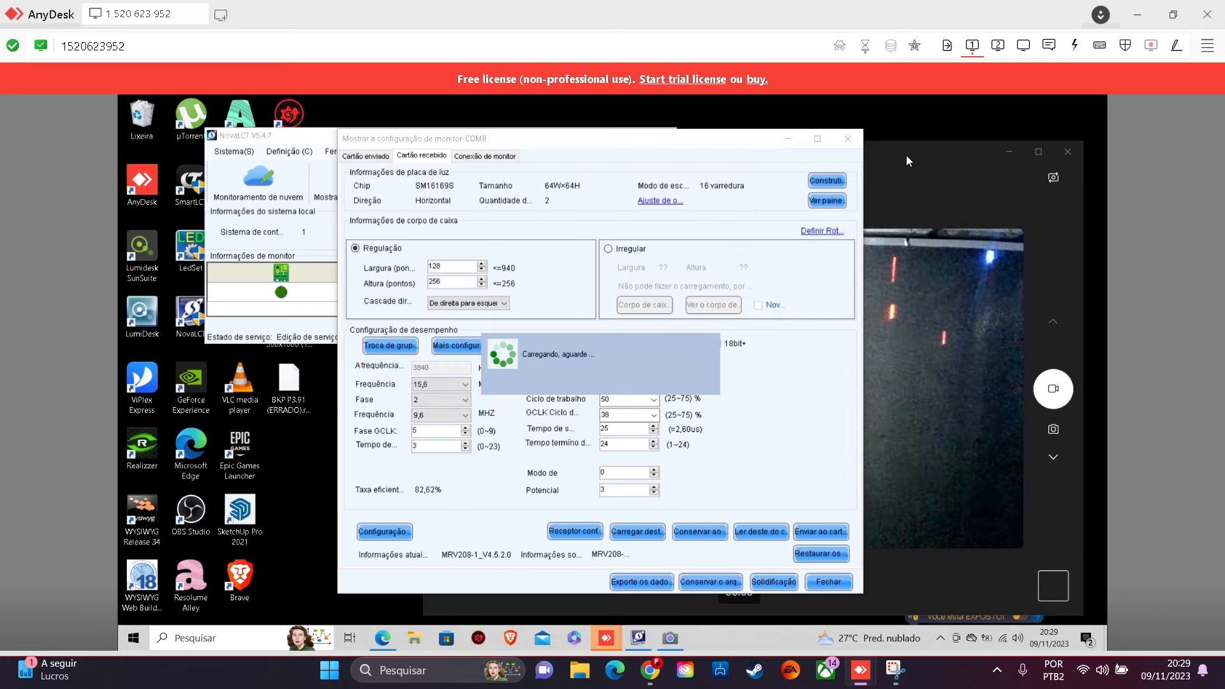
left_click(823, 533)
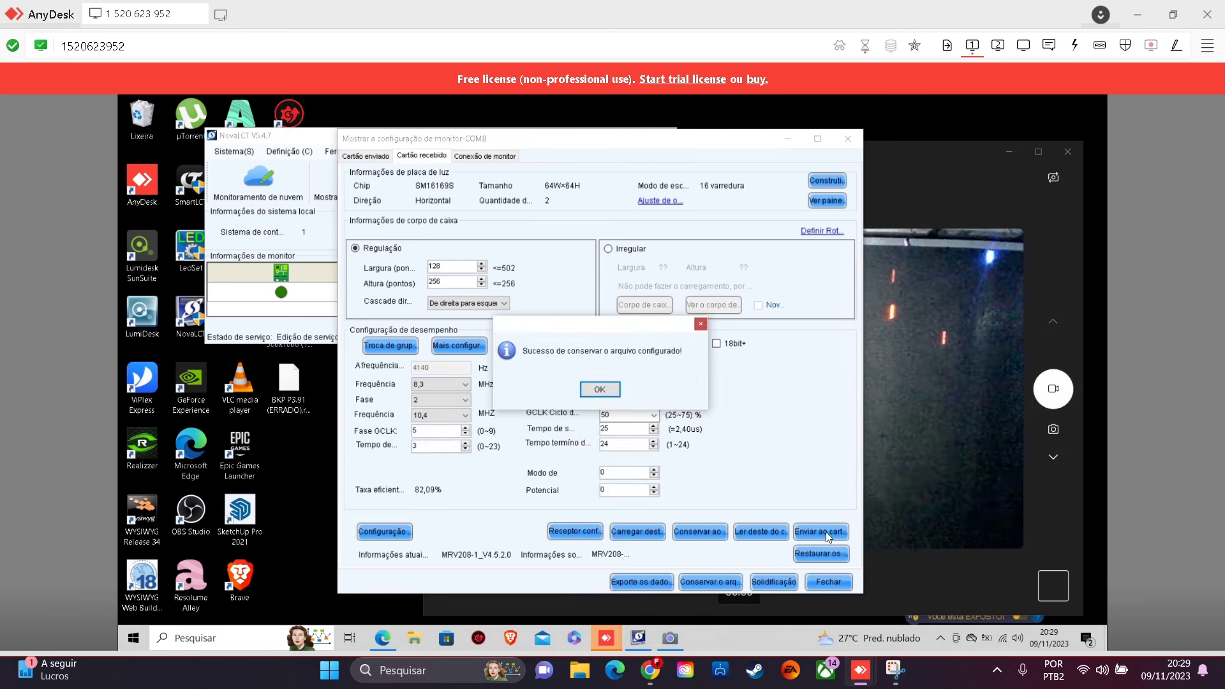
left_click(599, 390)
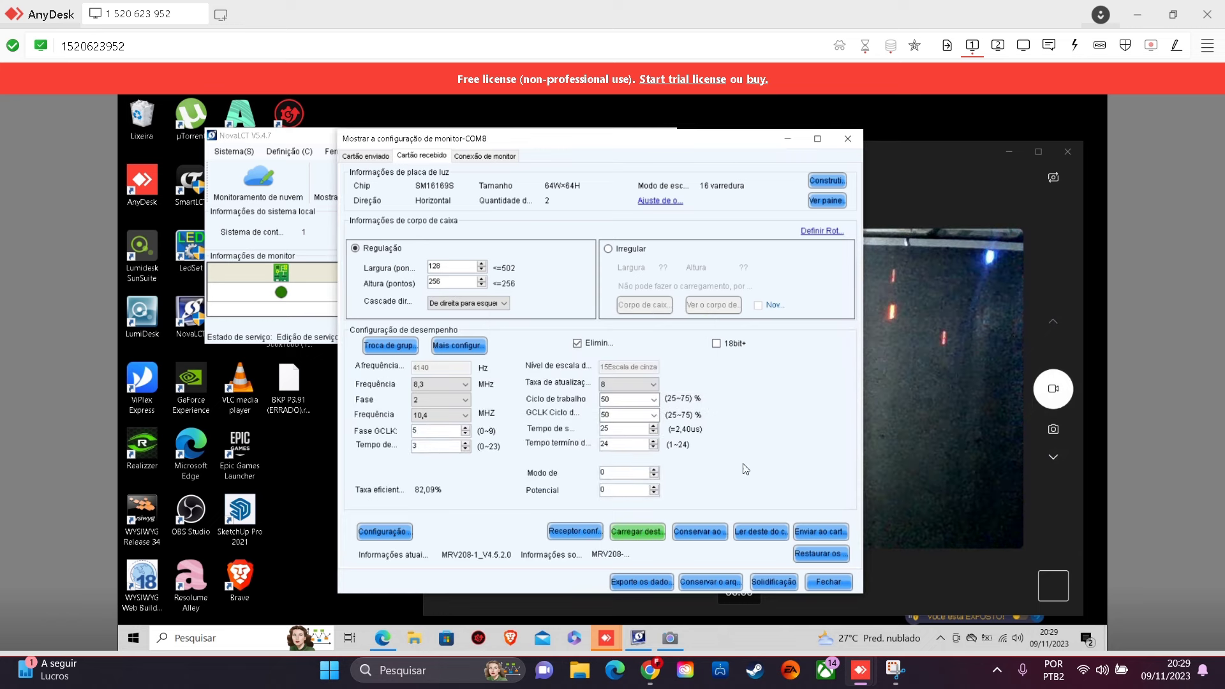
Send the backup file's parameters to all receiving cards and check the LED wall in the camera view.
left_click(816, 534)
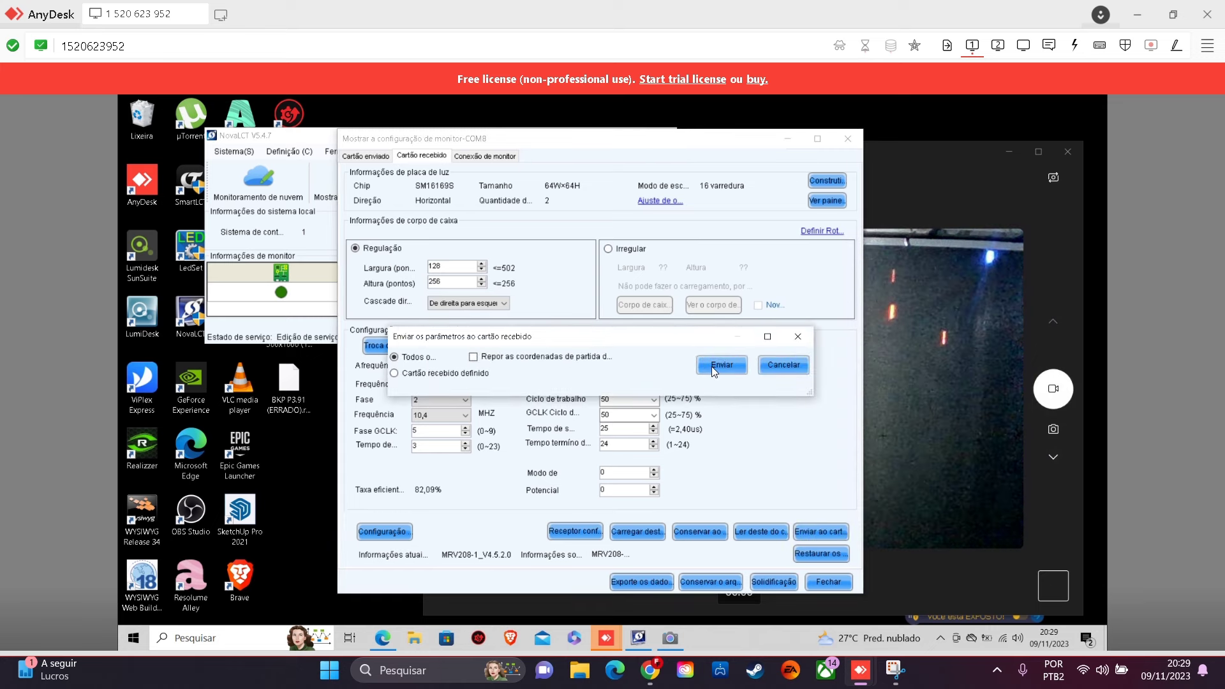
left_click(710, 366)
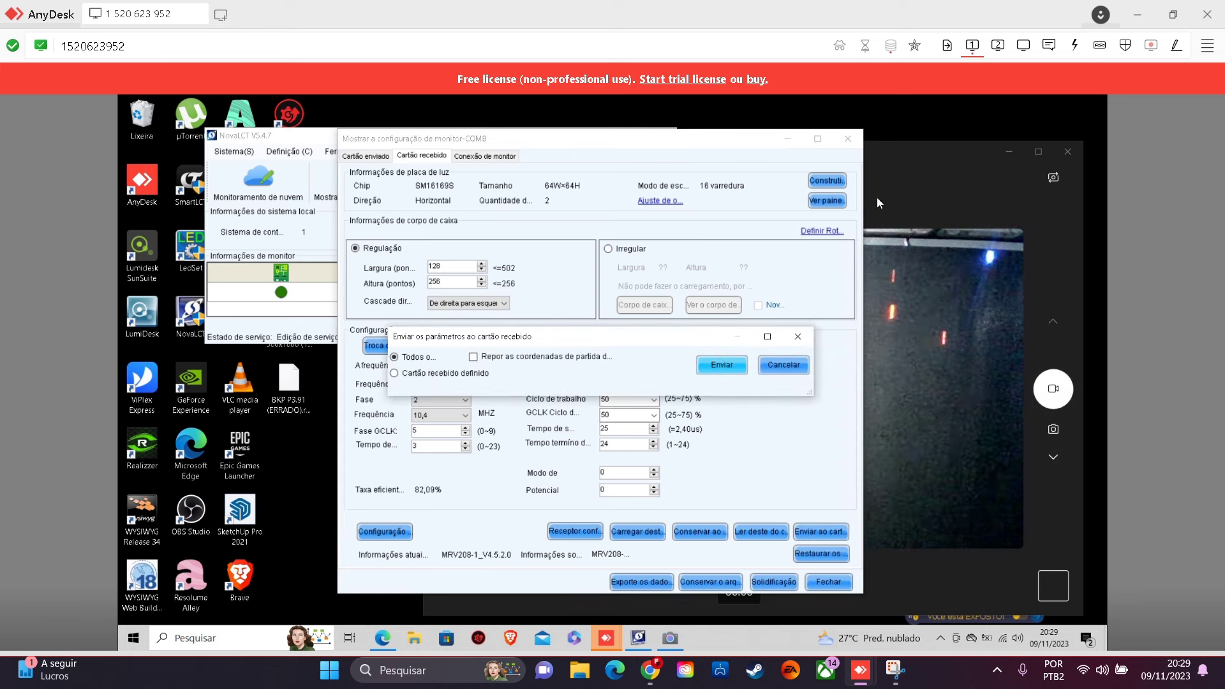
left_click(916, 154)
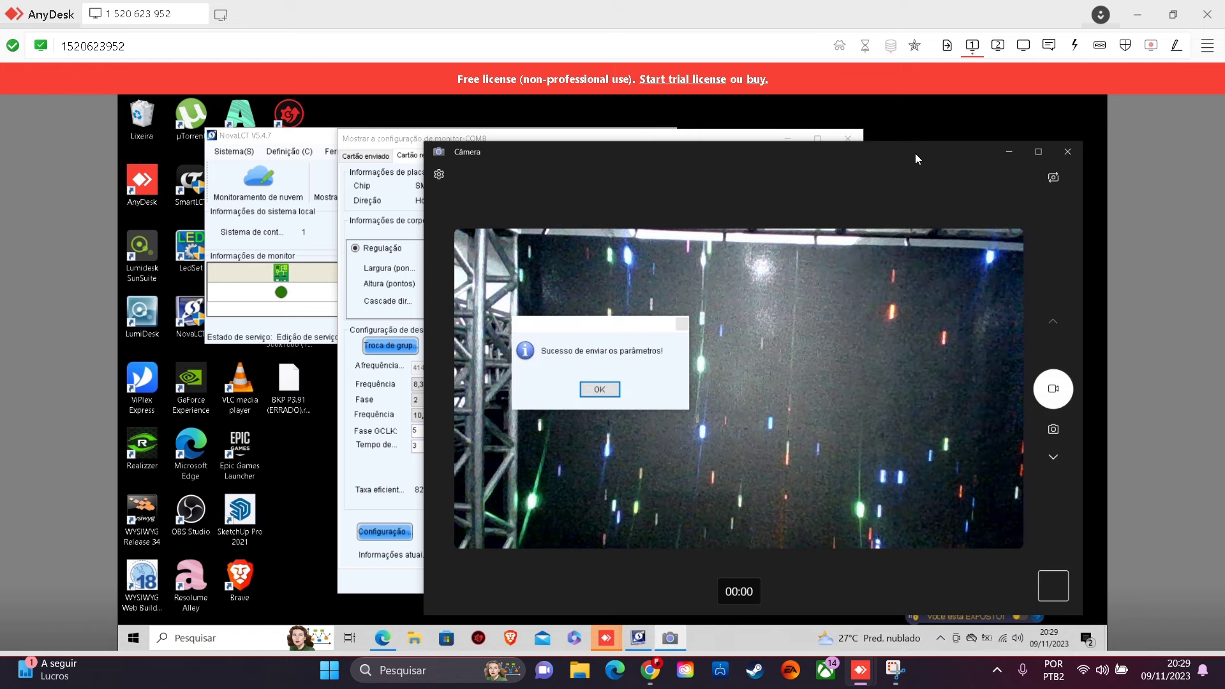
left_click(611, 398)
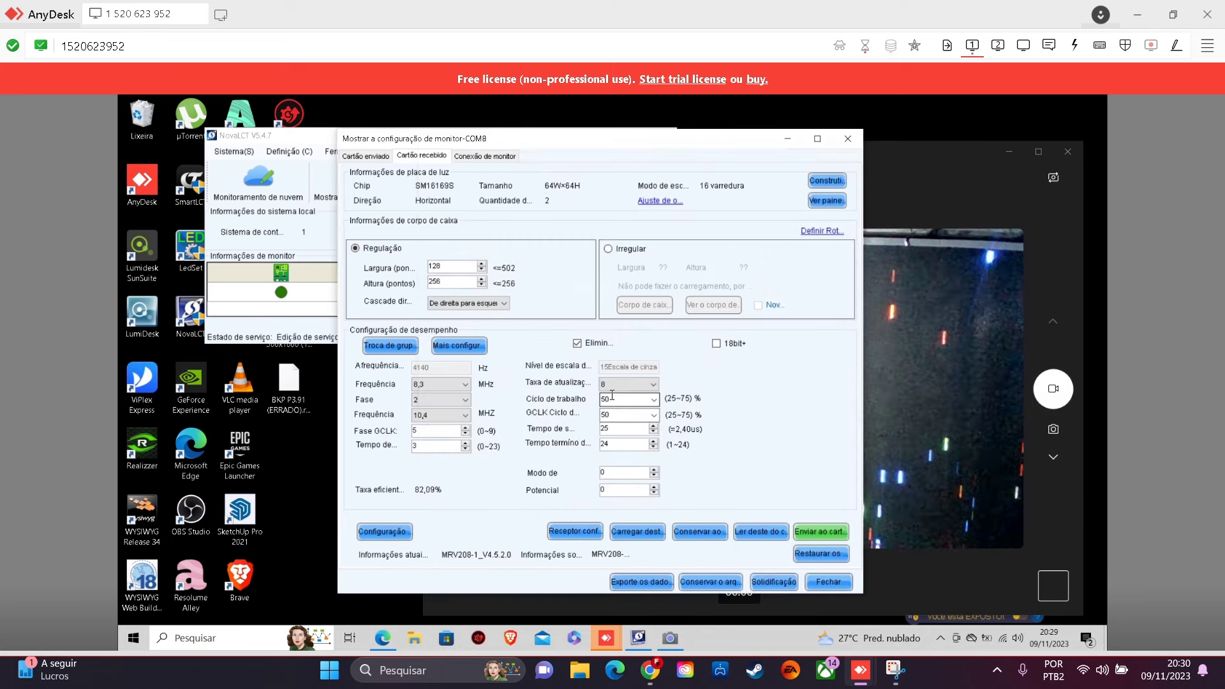
left_click(925, 165)
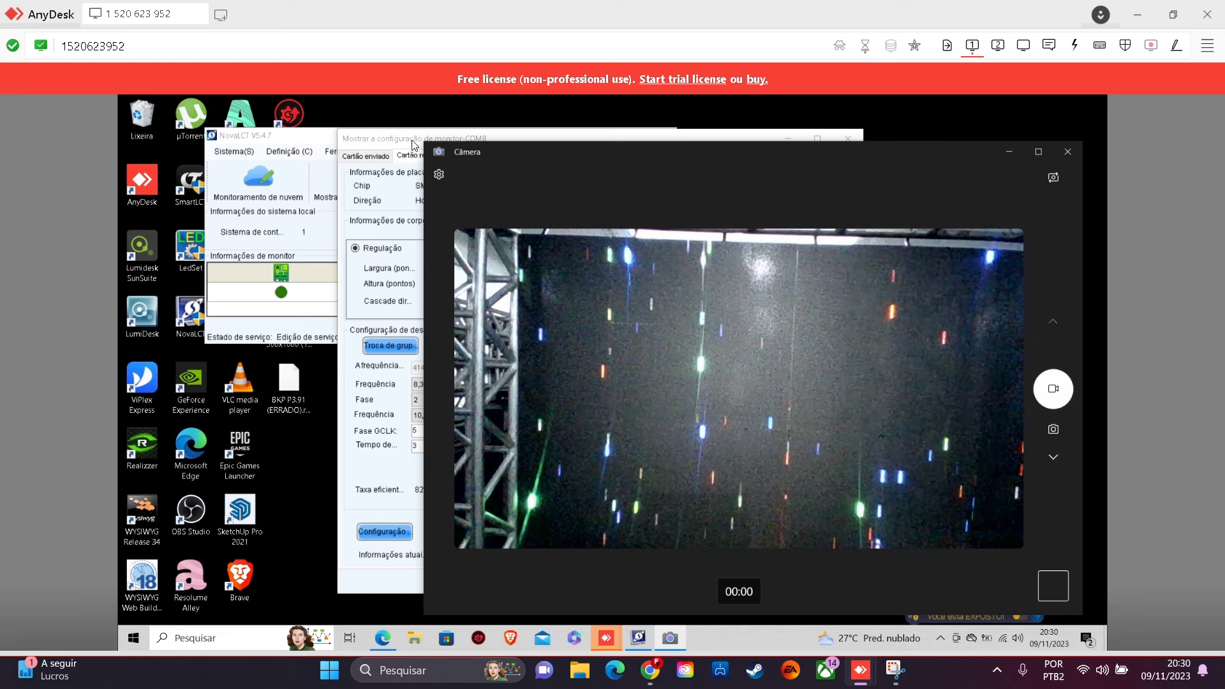
Reload the P3.91 500x1000 (128x256px) SM16169S configuration file into the receiving card settings.
left_click(385, 497)
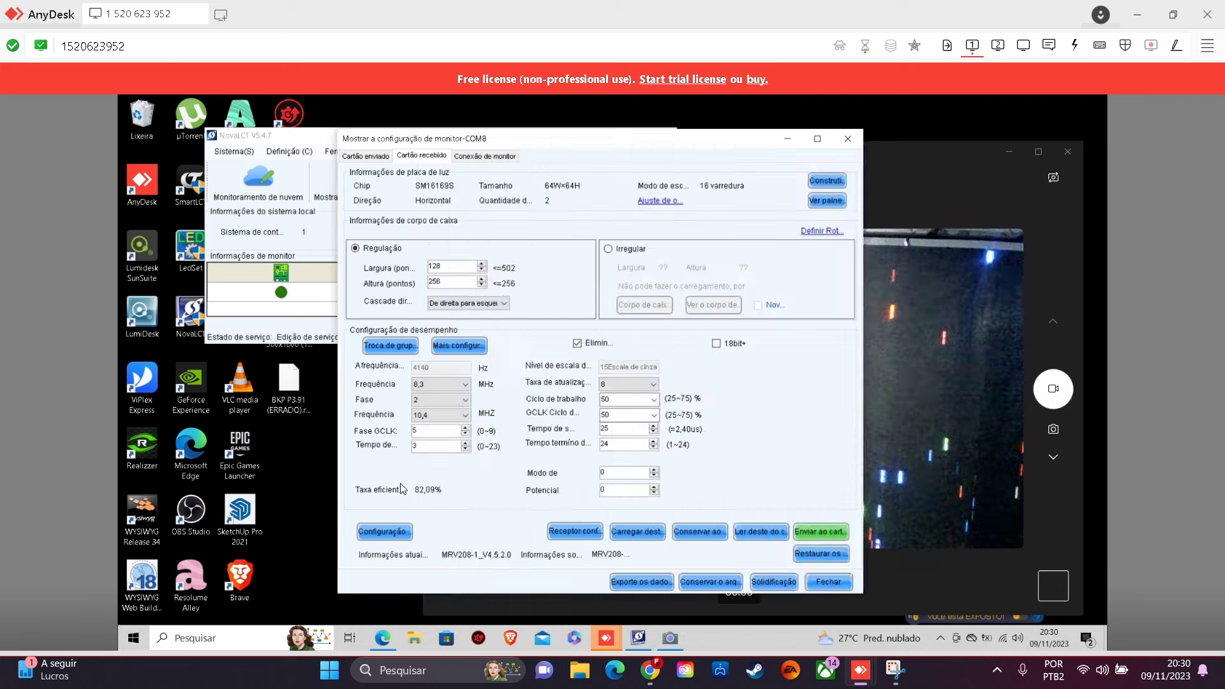
left_click(635, 532)
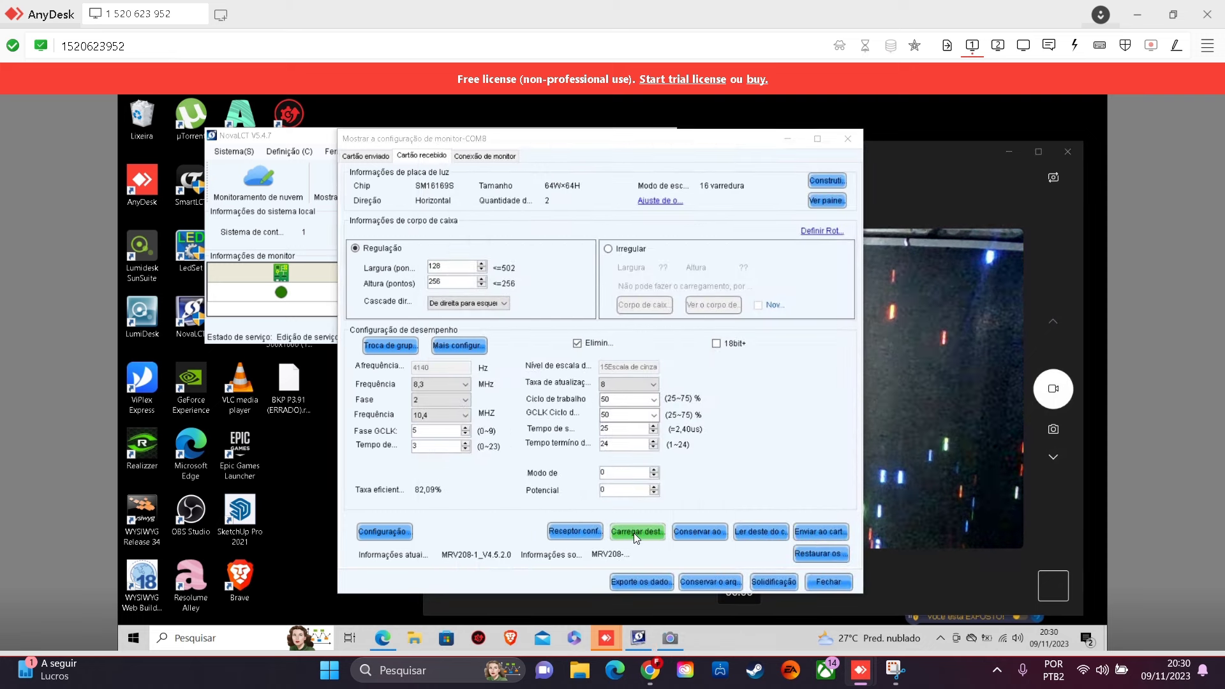
double_click(539, 256)
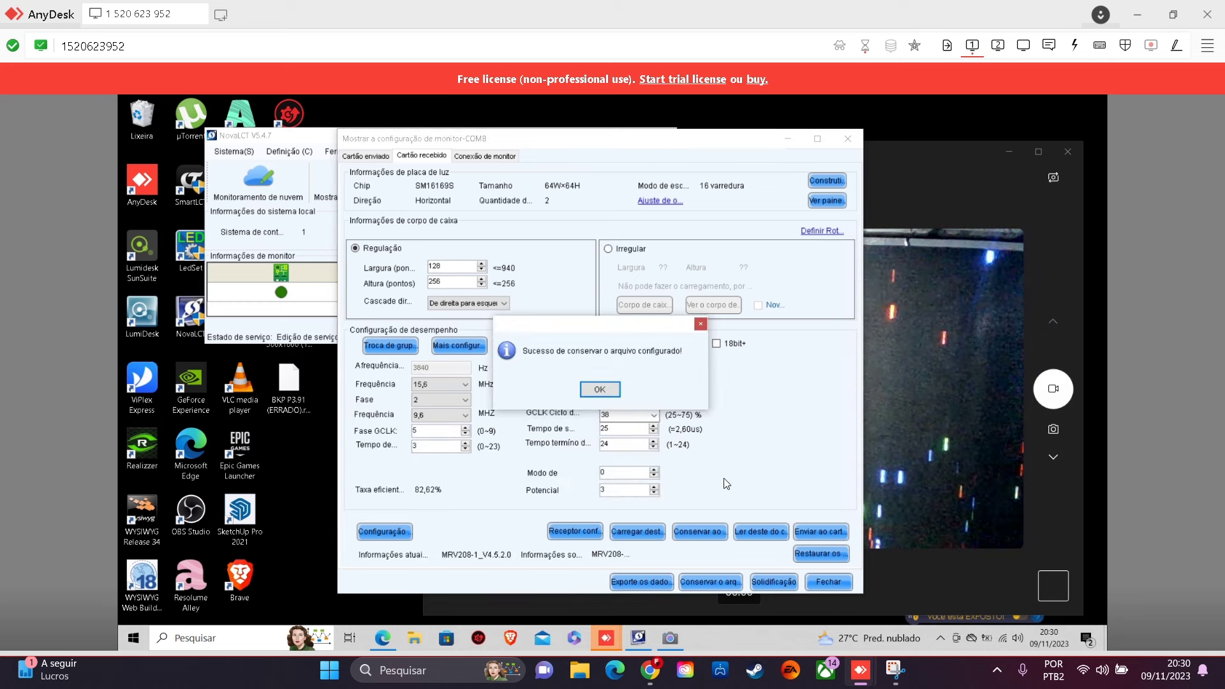
left_click(603, 388)
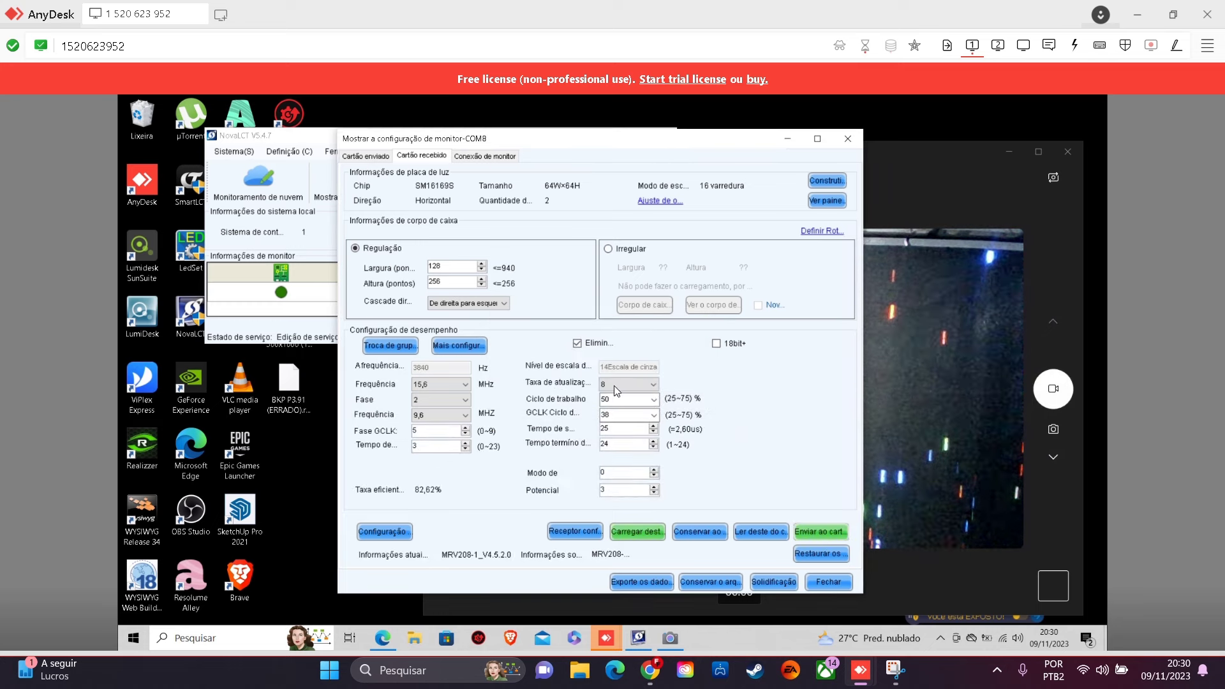
Send the reloaded P3.91 500x1000 parameters to all receiving cards and check the LED wall in the camera view.
left_click(821, 531)
left_click(717, 365)
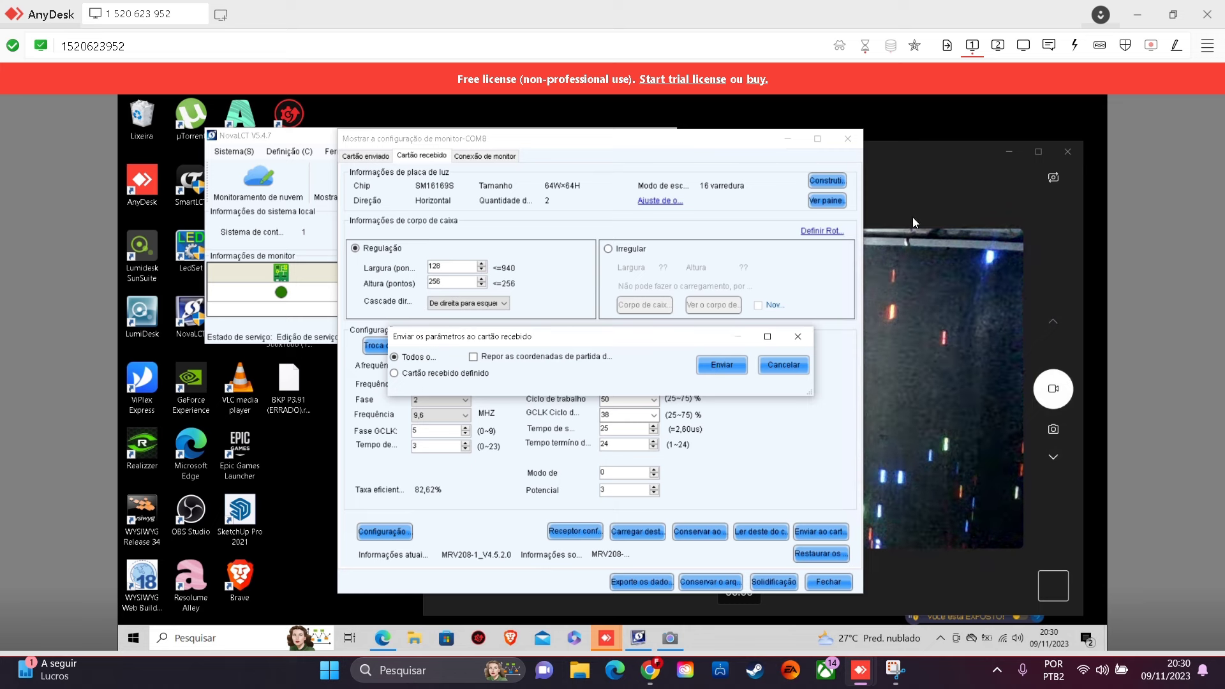
left_click(919, 169)
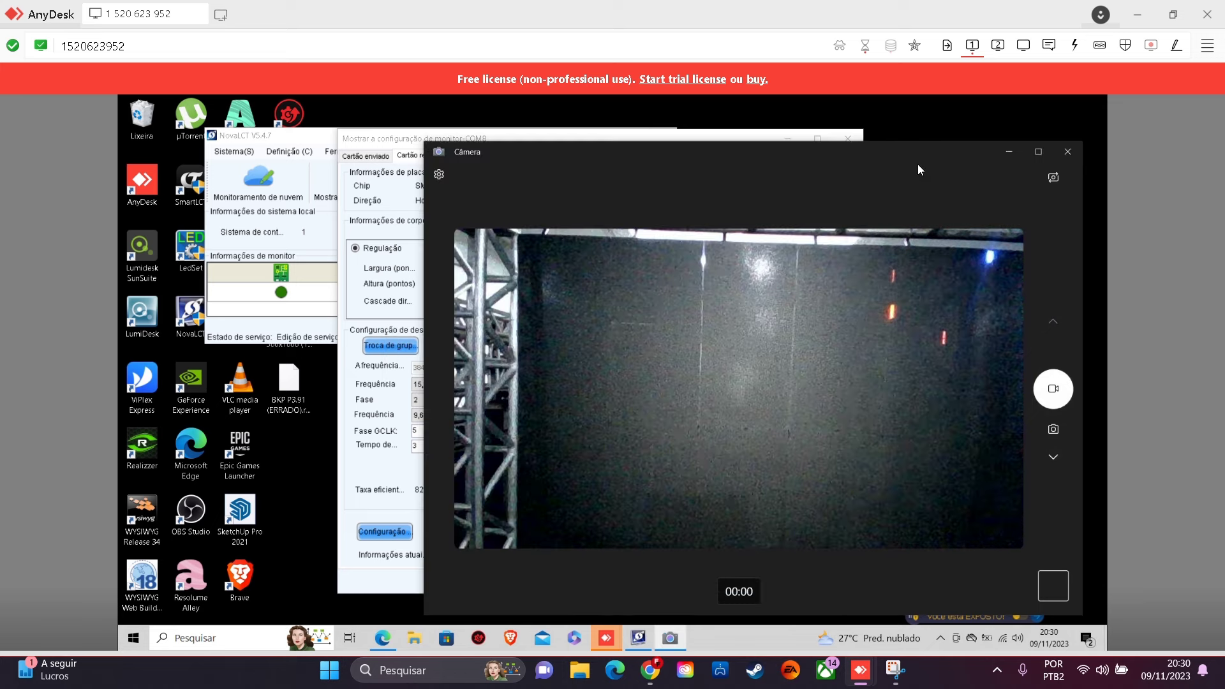